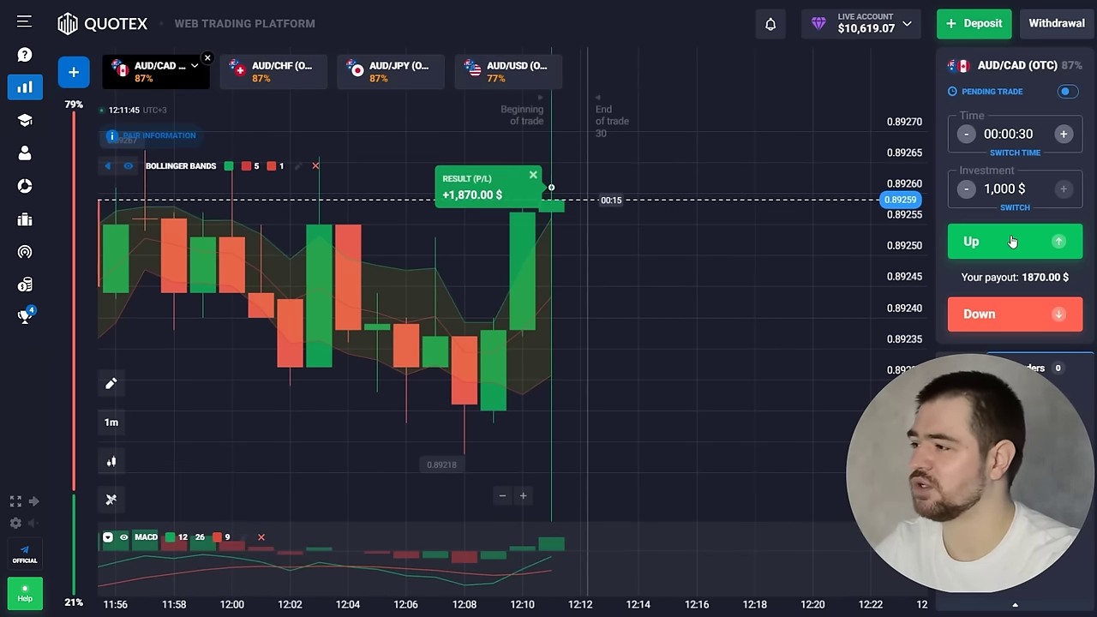
Step: Place five 1,000 $ 30-second Up trades on AUD/CAD (OTC)
{"action": "scroll", "coordinate": [823, 260], "scroll_direction": "down", "scroll_amount": 3}
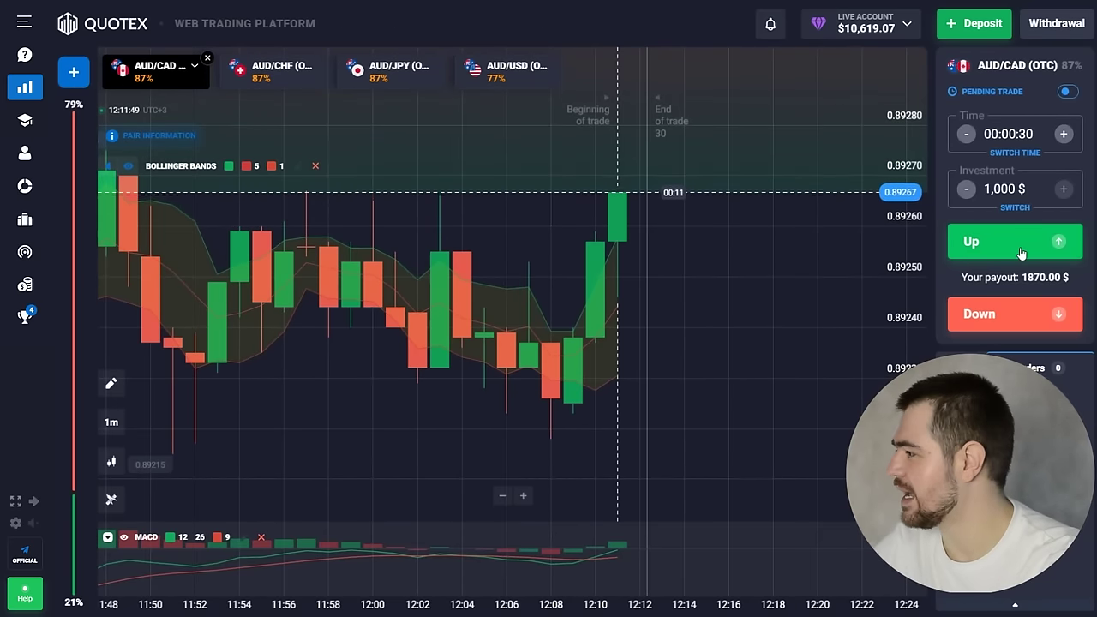
{"action": "left_click", "coordinate": [1022, 253]}
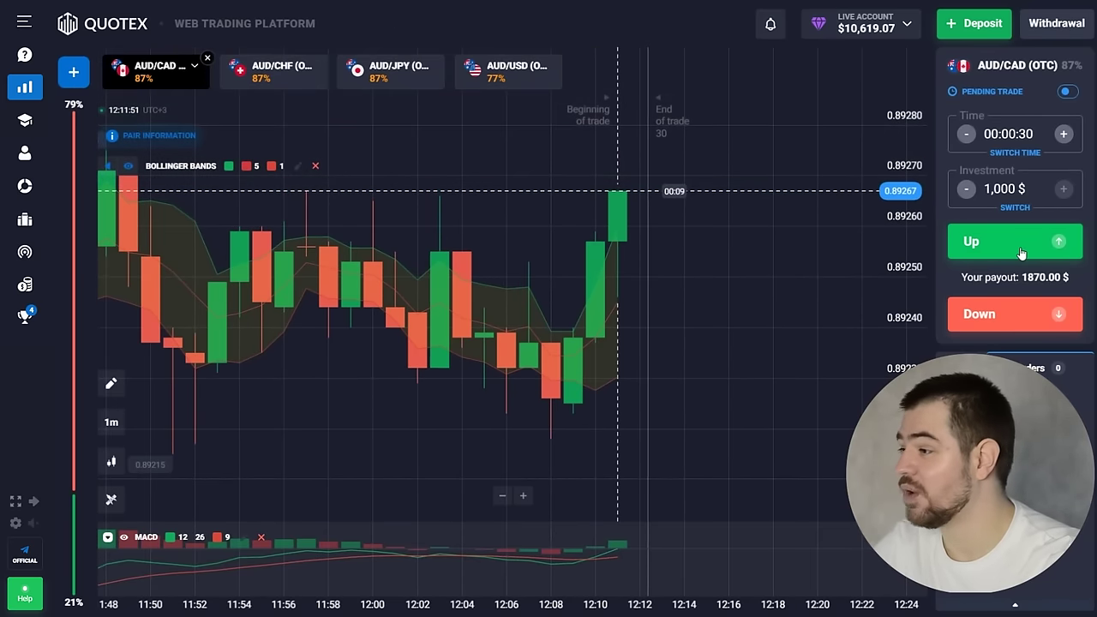
{"action": "left_click", "coordinate": [1021, 253]}
{"action": "left_click", "coordinate": [1022, 253]}
{"action": "left_click", "coordinate": [1022, 253]}
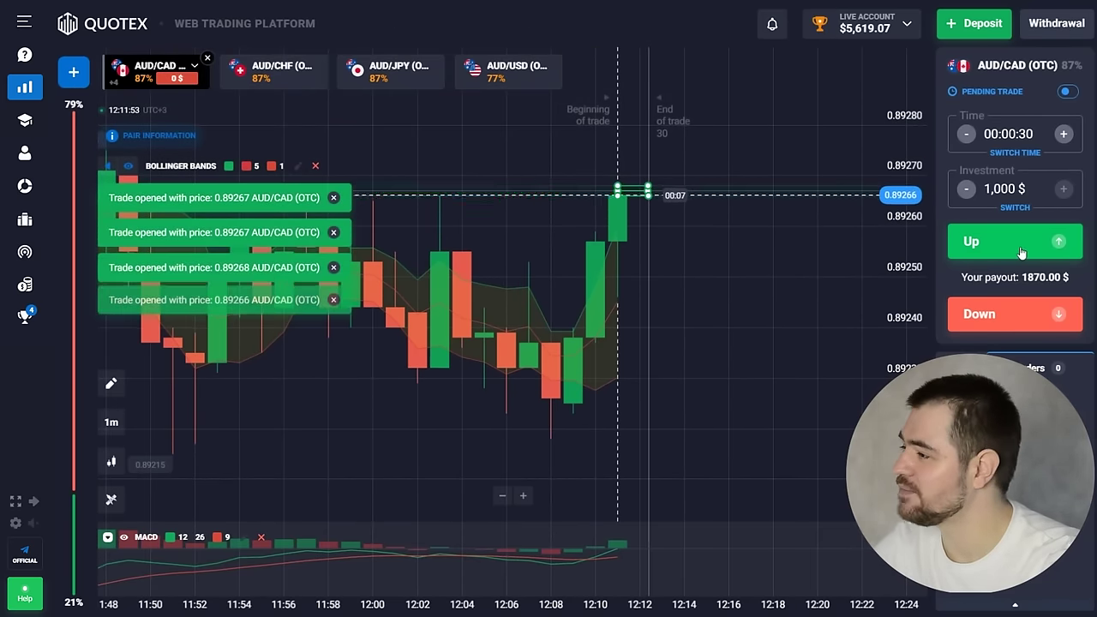
{"action": "left_click", "coordinate": [1022, 252]}
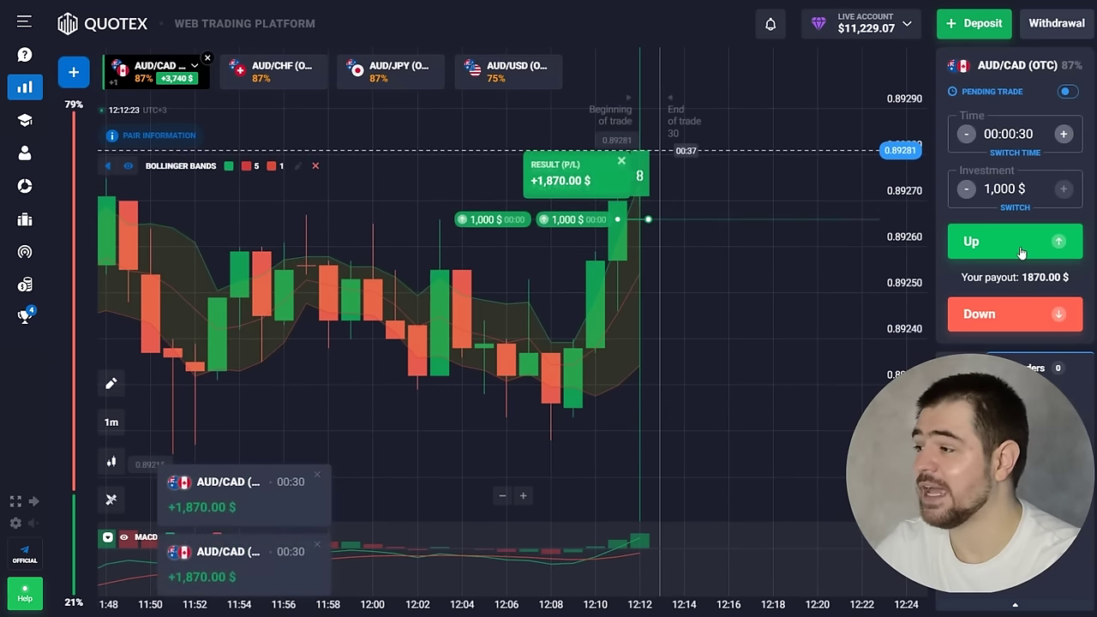
Step: Set the trade duration to 01:00 and switch to the AUD/CHF (OTC) chart
{"action": "left_click", "coordinate": [1008, 139]}
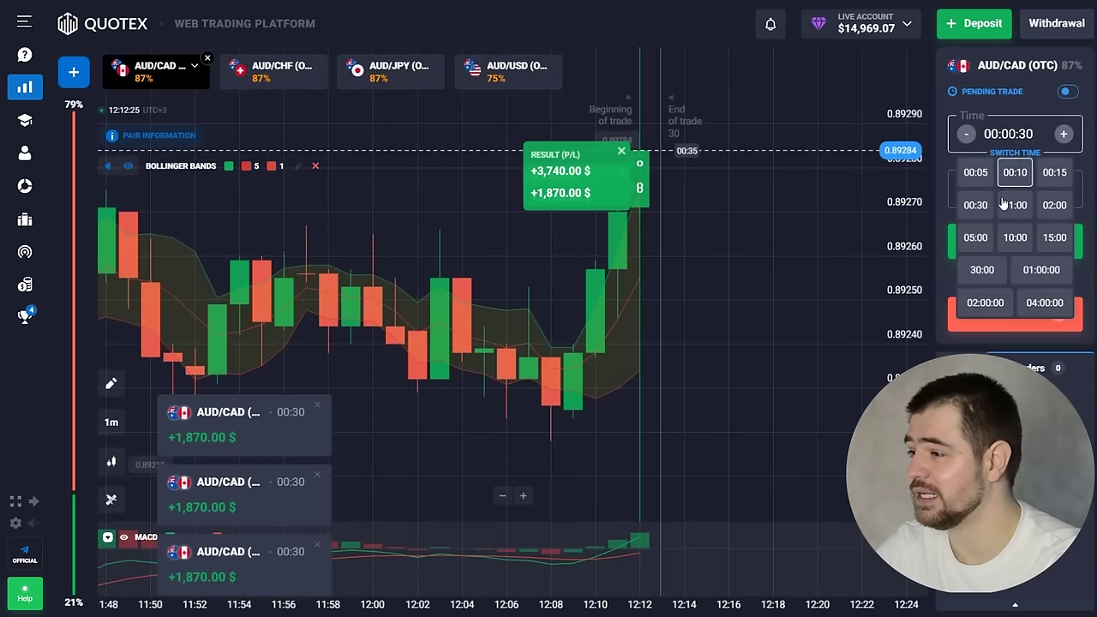
{"action": "left_click", "coordinate": [1015, 201]}
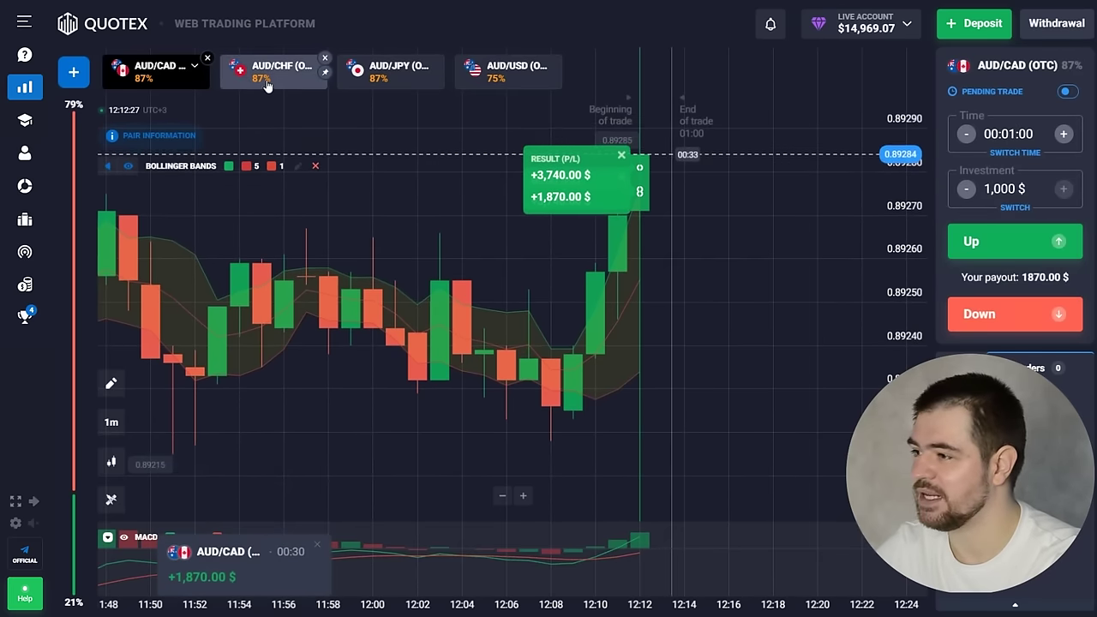
{"action": "left_click", "coordinate": [265, 85]}
Step: Check the AUD/JPY chart, return to AUD/CHF, and place a 1,000 $ Up trade
{"action": "left_click", "coordinate": [395, 83]}
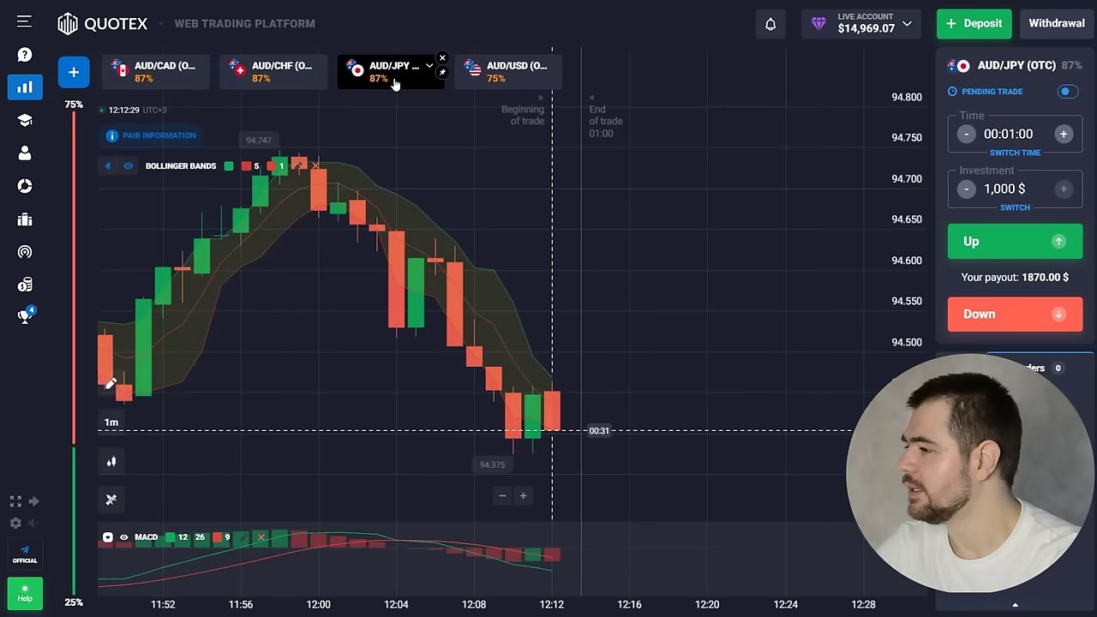
{"action": "scroll", "coordinate": [517, 273], "scroll_direction": "down", "scroll_amount": 2}
{"action": "scroll", "coordinate": [513, 274], "scroll_direction": "down", "scroll_amount": 1}
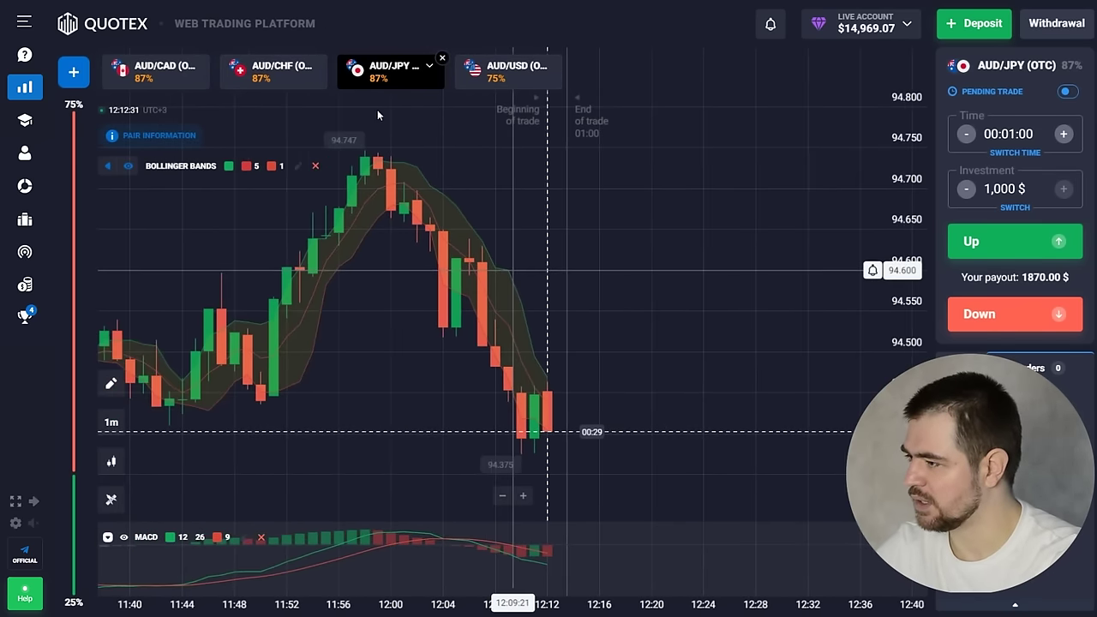
{"action": "left_click", "coordinate": [257, 77]}
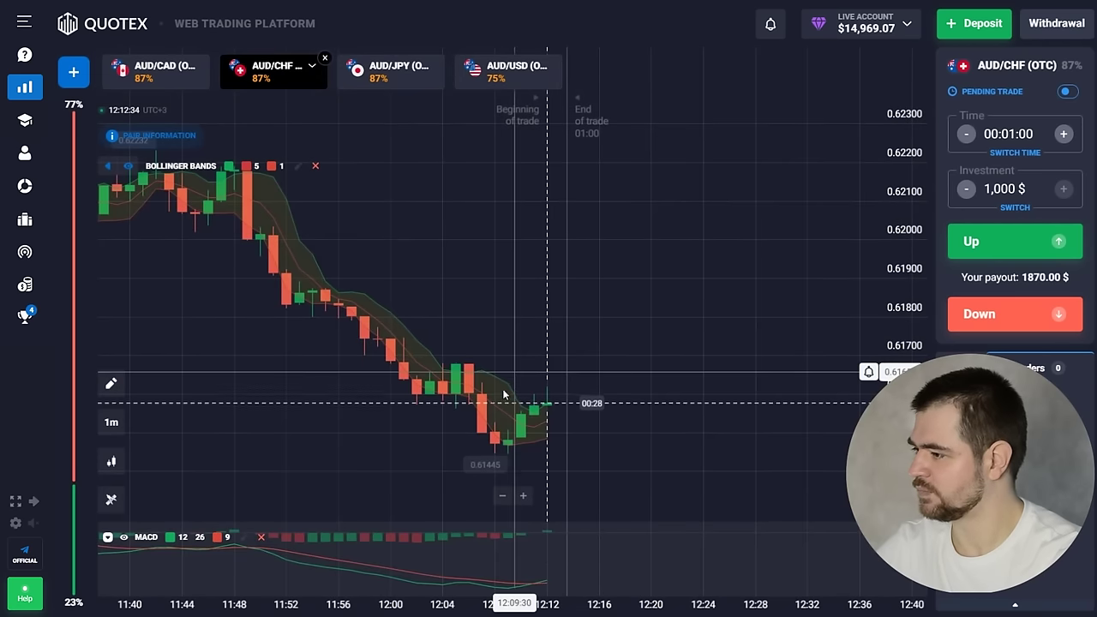
{"action": "scroll", "coordinate": [579, 384], "scroll_direction": "up", "scroll_amount": 2}
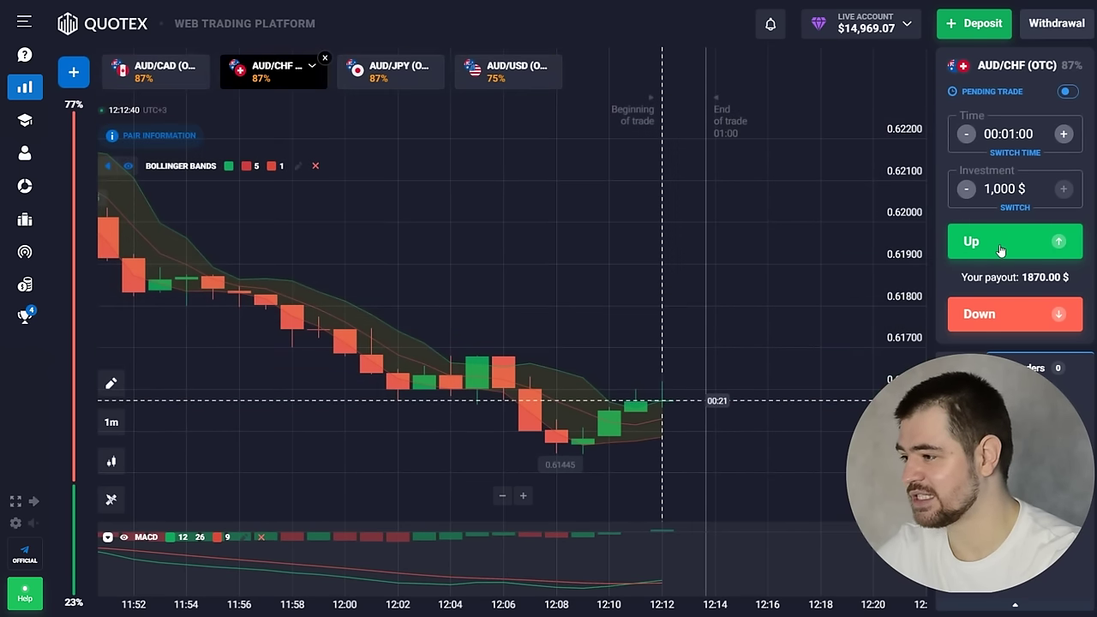
{"action": "left_click", "coordinate": [1000, 249]}
Step: Place two more 1,000 $ one-minute Up trades on AUD/CHF (OTC)
{"action": "left_click", "coordinate": [1000, 249]}
{"action": "left_click", "coordinate": [1000, 250]}
{"action": "left_click", "coordinate": [1000, 249]}
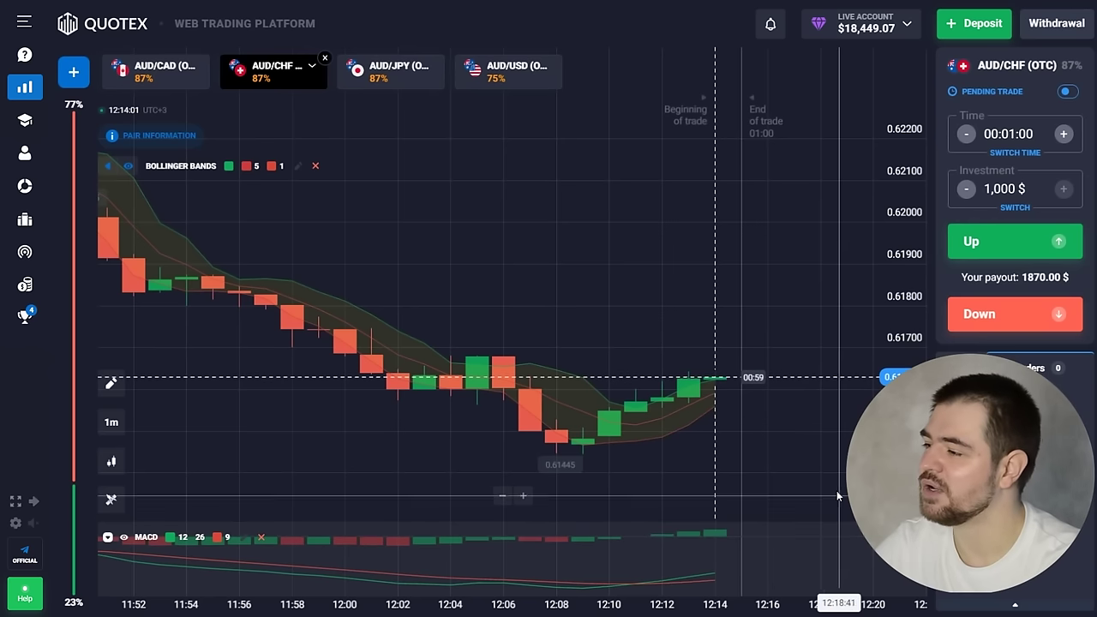
Step: Zoom the AUD/CHF (OTC) chart, then place two more 1,000 $ Up trades
{"action": "scroll", "coordinate": [738, 352], "scroll_direction": "down", "scroll_amount": 3}
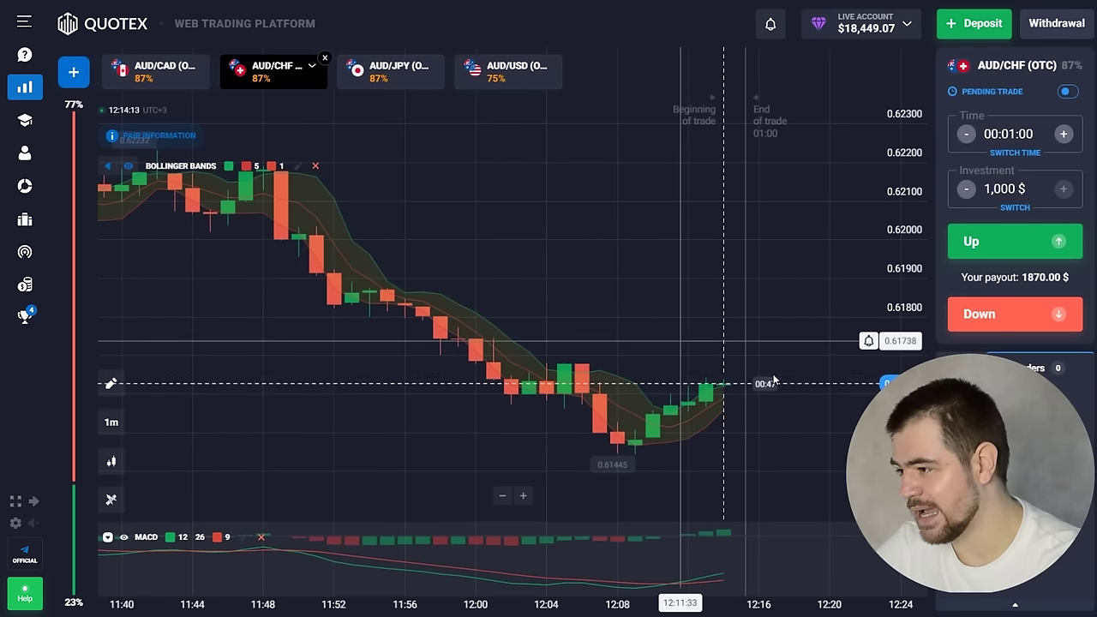
{"action": "scroll", "coordinate": [762, 370], "scroll_direction": "up", "scroll_amount": 3}
{"action": "scroll", "coordinate": [759, 355], "scroll_direction": "up", "scroll_amount": 2}
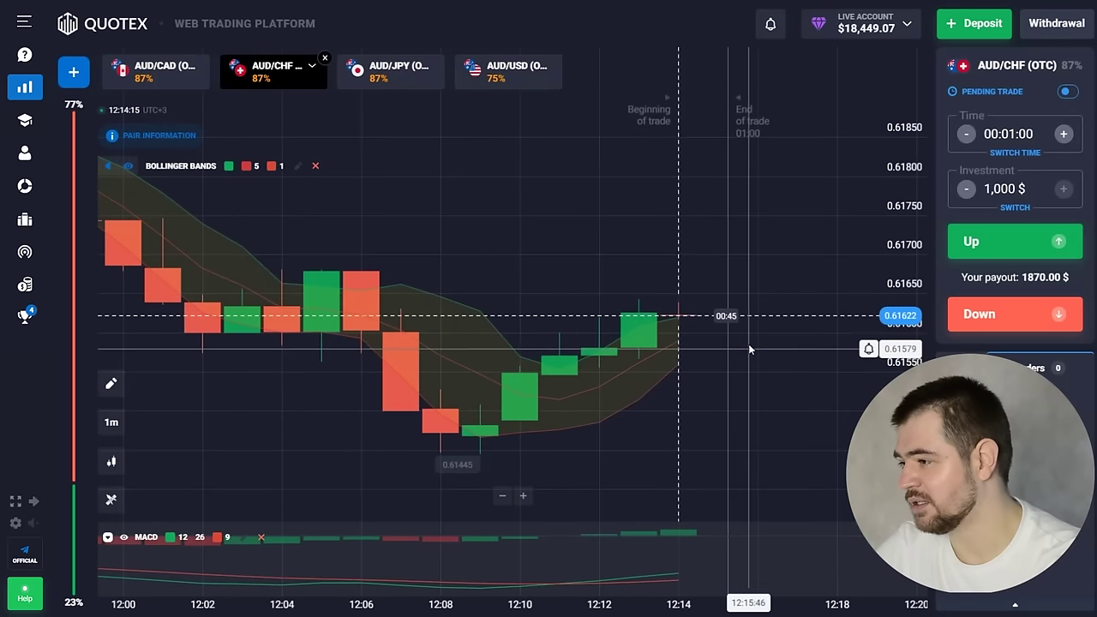
{"action": "scroll", "coordinate": [745, 342], "scroll_direction": "down", "scroll_amount": 4}
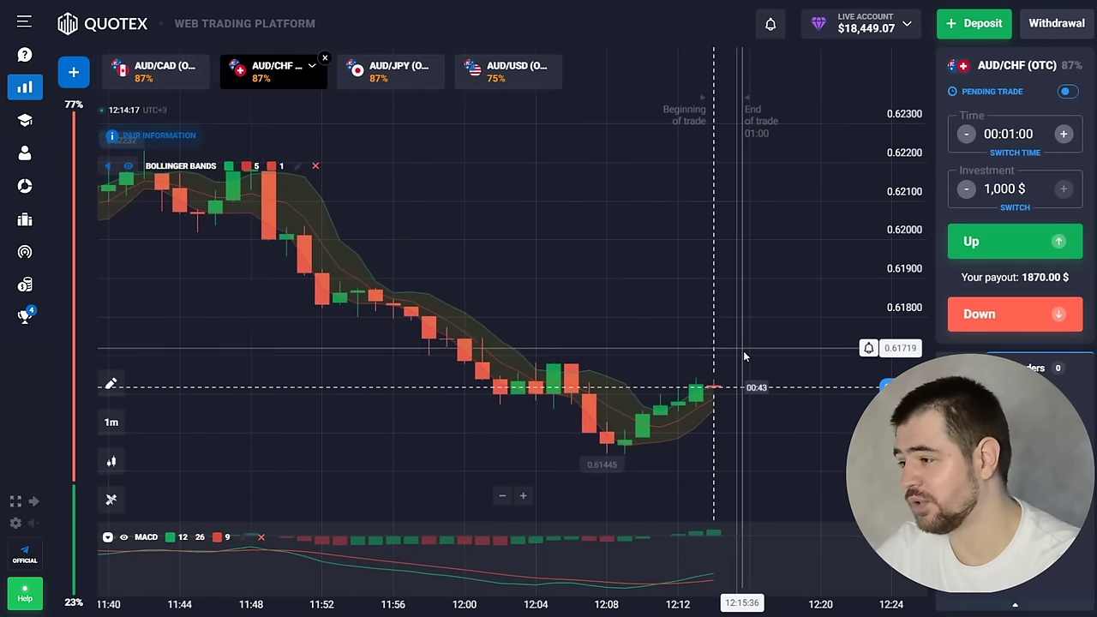
{"action": "scroll", "coordinate": [743, 350], "scroll_direction": "up", "scroll_amount": 3}
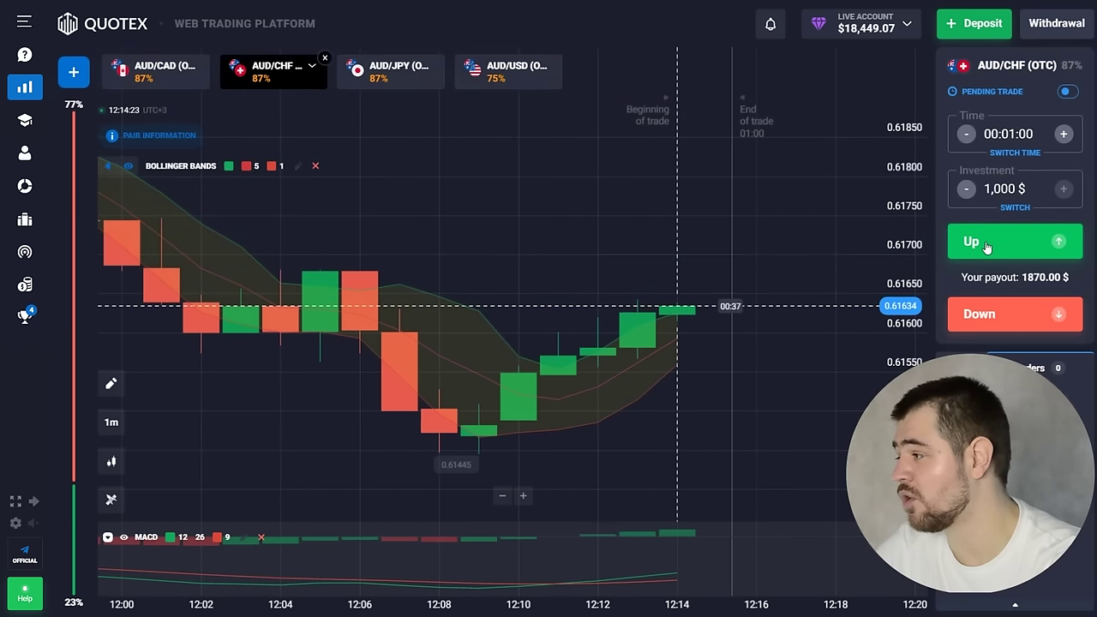
{"action": "left_click", "coordinate": [987, 247]}
{"action": "left_click", "coordinate": [986, 247]}
{"action": "left_click", "coordinate": [986, 247]}
{"action": "left_click", "coordinate": [986, 247]}
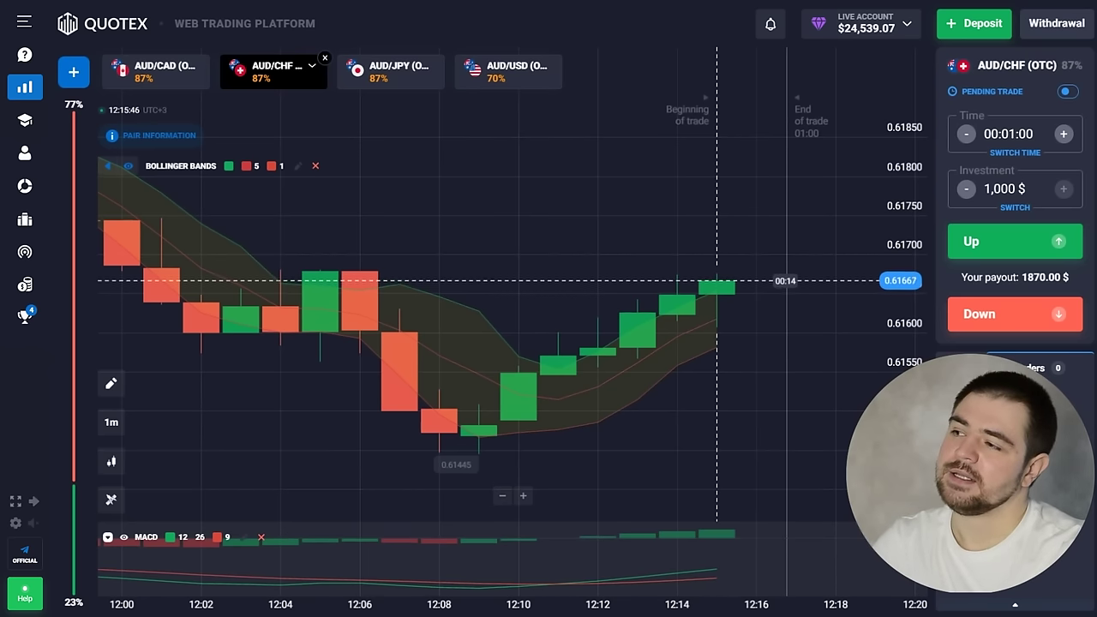
Step: On AUD/CAD (OTC), set the duration to 00:30 and place two 1,000 $ Up trades
{"action": "left_click", "coordinate": [147, 72]}
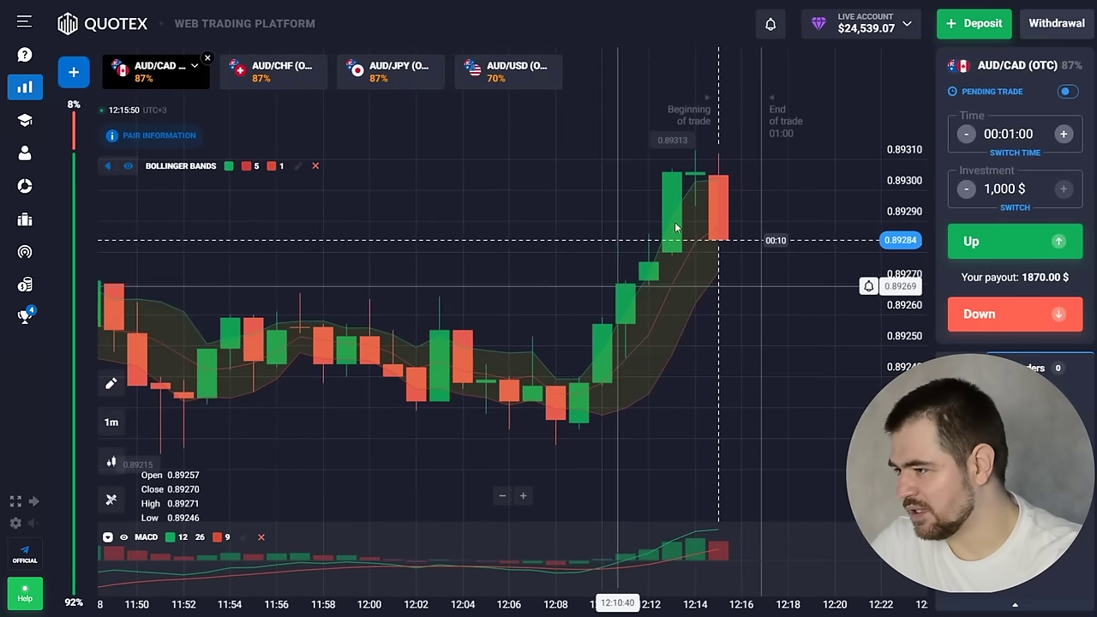
{"action": "left_click", "coordinate": [1026, 137]}
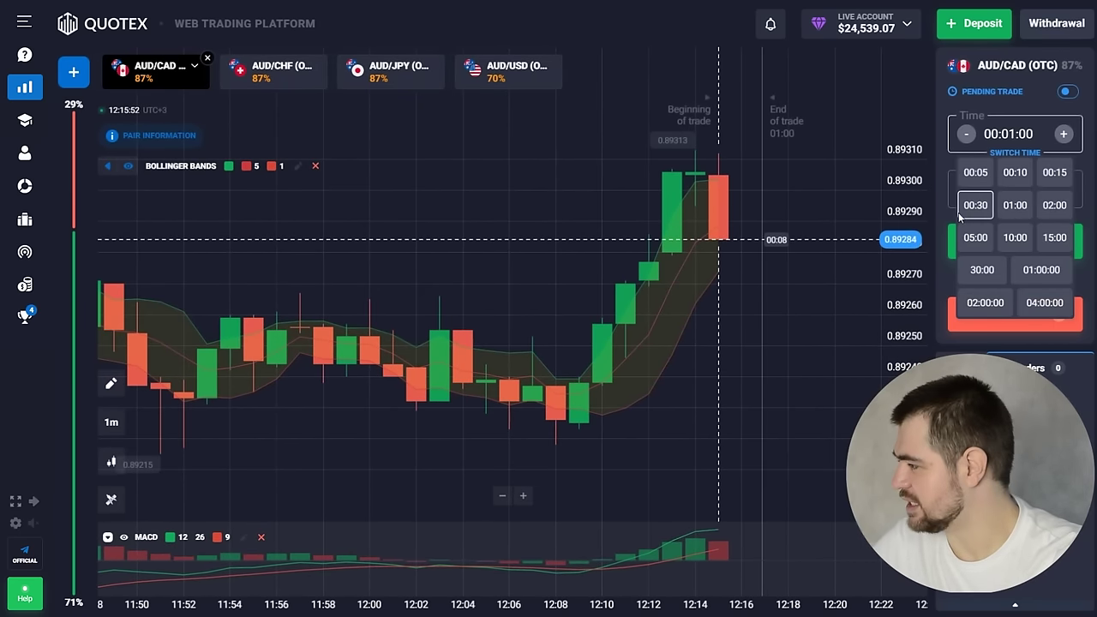
{"action": "left_click", "coordinate": [968, 209]}
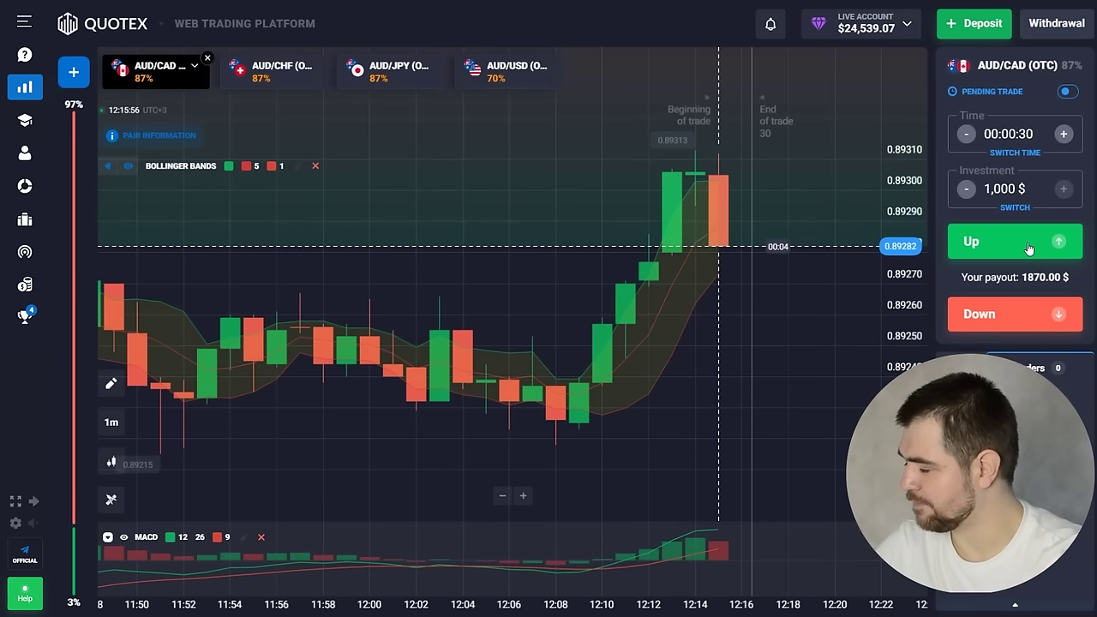
{"action": "left_click", "coordinate": [1028, 245]}
{"action": "left_click", "coordinate": [1029, 244]}
{"action": "left_click", "coordinate": [1028, 245]}
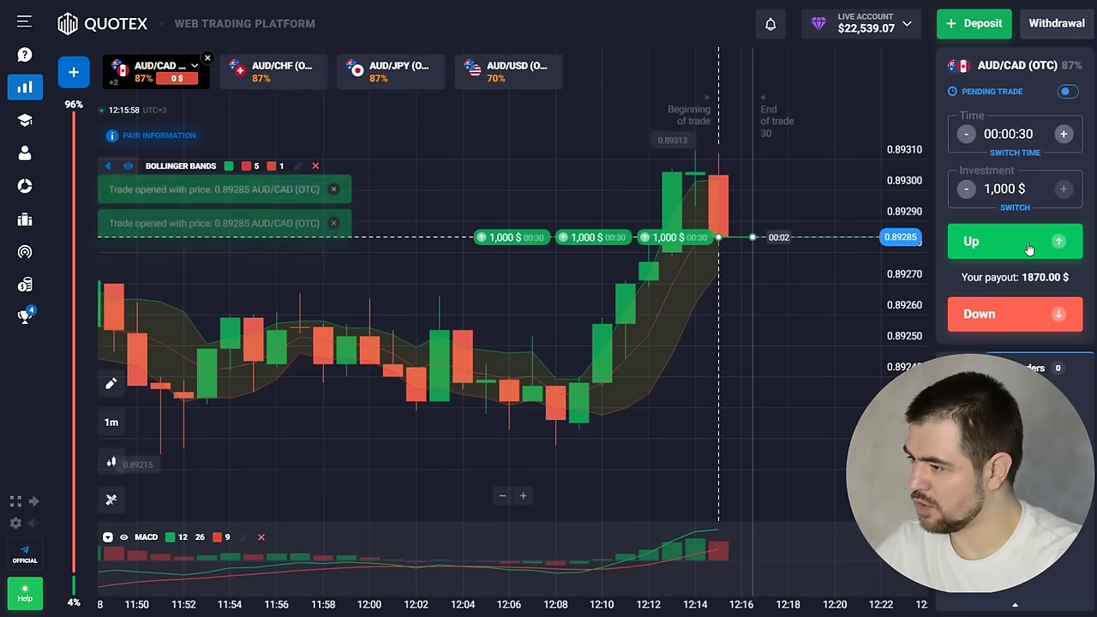
{"action": "left_click", "coordinate": [1028, 245]}
{"action": "left_click", "coordinate": [1028, 244]}
{"action": "left_click", "coordinate": [1029, 245]}
{"action": "left_click", "coordinate": [1029, 244]}
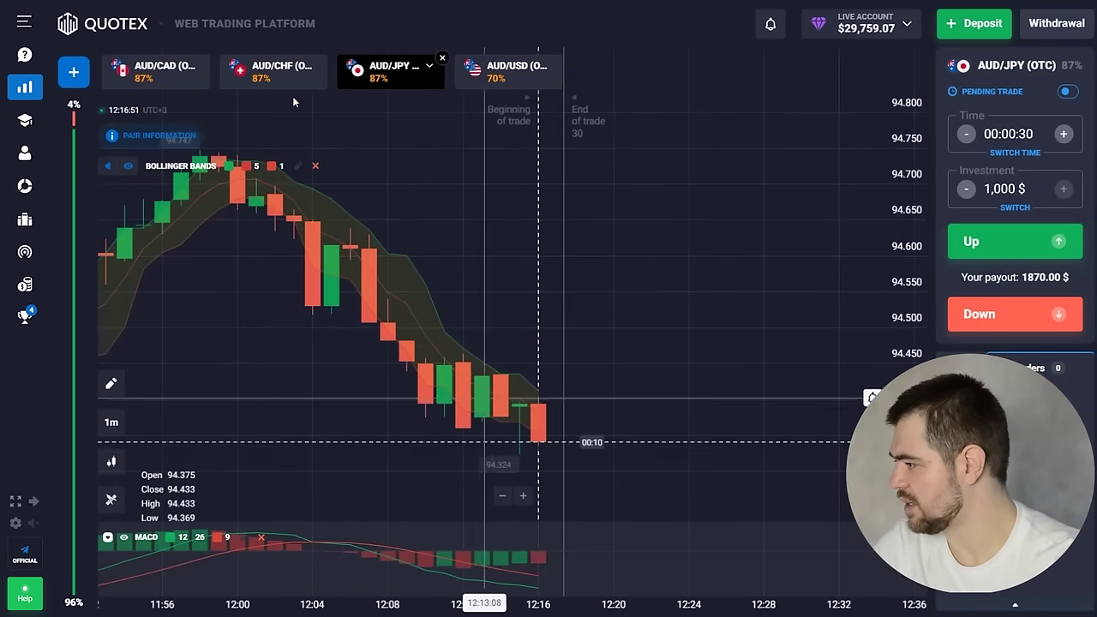
Step: Place a rapid batch of seven 1,000 $ 30-second Up trades on AUD/CHF (OTC)
{"action": "left_click", "coordinate": [1031, 243]}
{"action": "left_click", "coordinate": [1032, 243]}
{"action": "left_click", "coordinate": [1032, 243]}
{"action": "left_click", "coordinate": [1032, 244]}
{"action": "left_click", "coordinate": [1032, 244]}
{"action": "left_click", "coordinate": [1031, 243]}
{"action": "left_click", "coordinate": [1031, 243]}
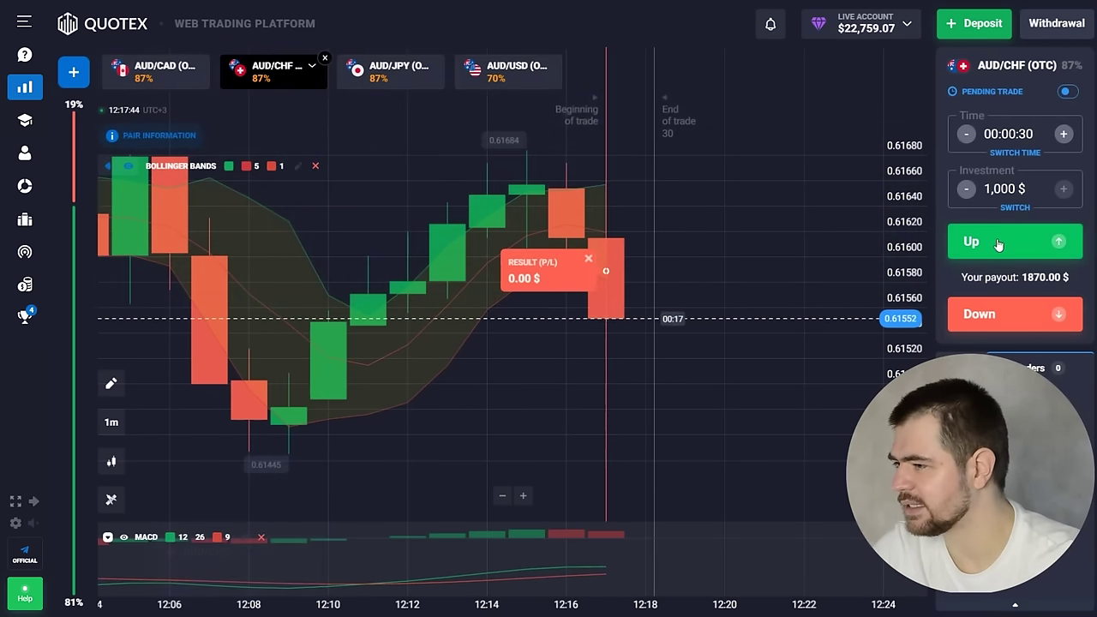
{"action": "left_click", "coordinate": [997, 244]}
{"action": "left_click", "coordinate": [997, 243]}
{"action": "left_click", "coordinate": [998, 244]}
{"action": "left_click", "coordinate": [998, 243]}
{"action": "left_click", "coordinate": [998, 243]}
{"action": "left_click", "coordinate": [997, 244]}
{"action": "left_click", "coordinate": [997, 243]}
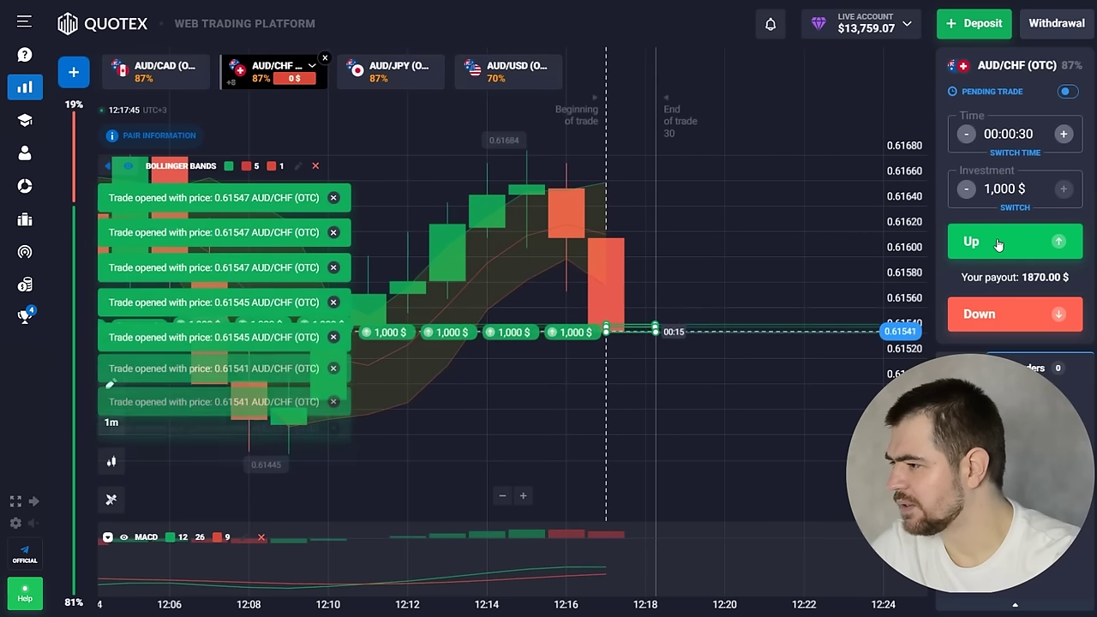
{"action": "left_click", "coordinate": [997, 244]}
{"action": "left_click", "coordinate": [998, 244]}
{"action": "left_click", "coordinate": [998, 244]}
{"action": "left_click", "coordinate": [997, 245]}
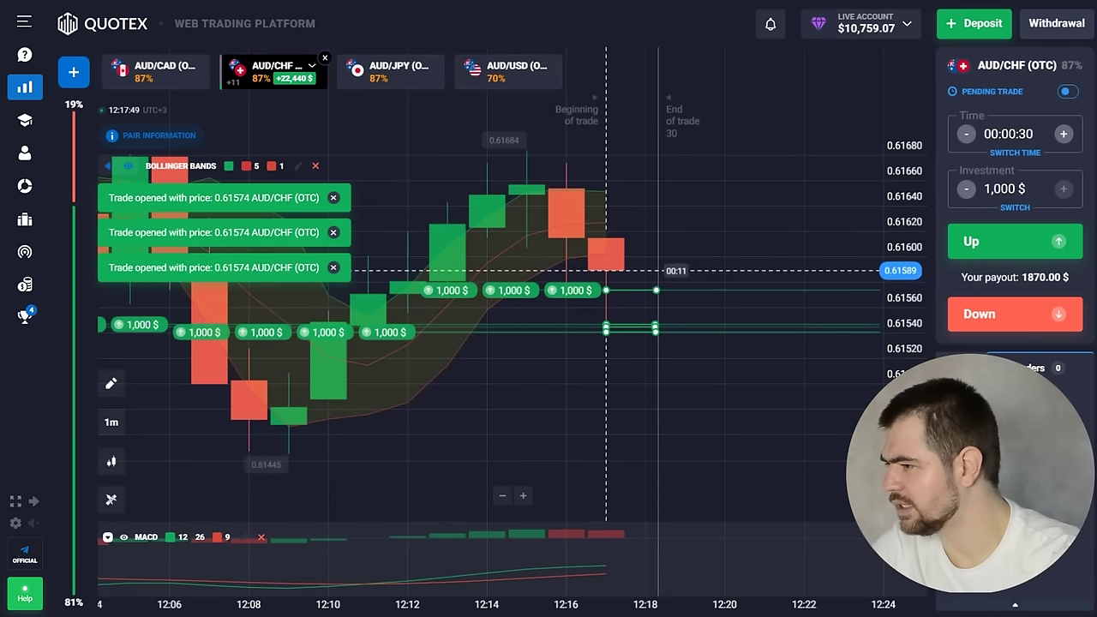
{"action": "scroll", "coordinate": [782, 393], "scroll_direction": "down", "scroll_amount": 5}
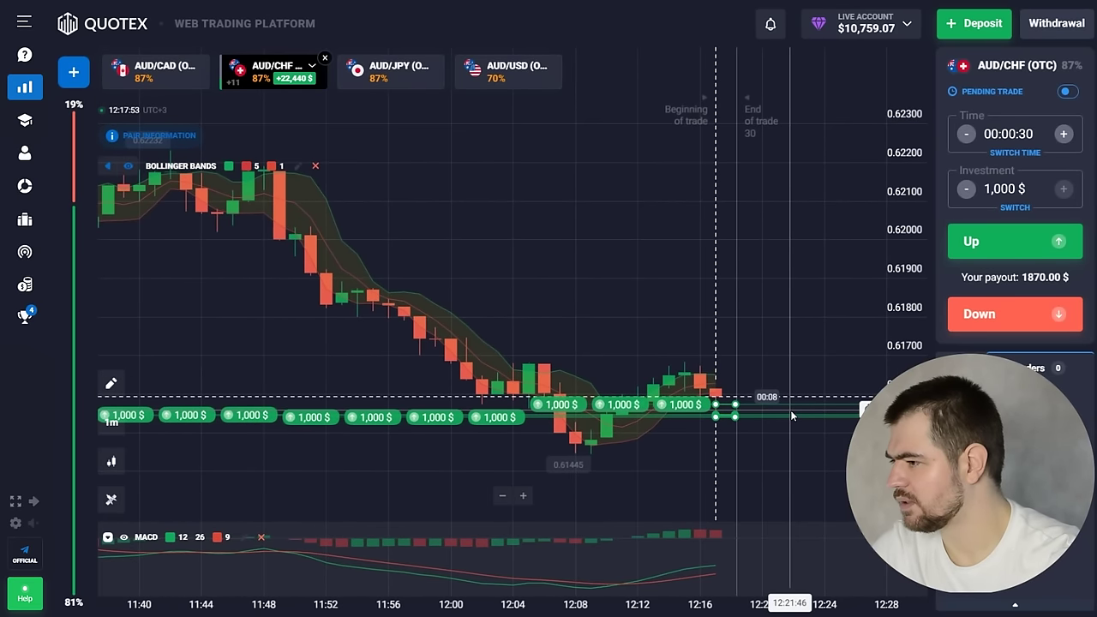
{"action": "scroll", "coordinate": [791, 415], "scroll_direction": "up", "scroll_amount": 3}
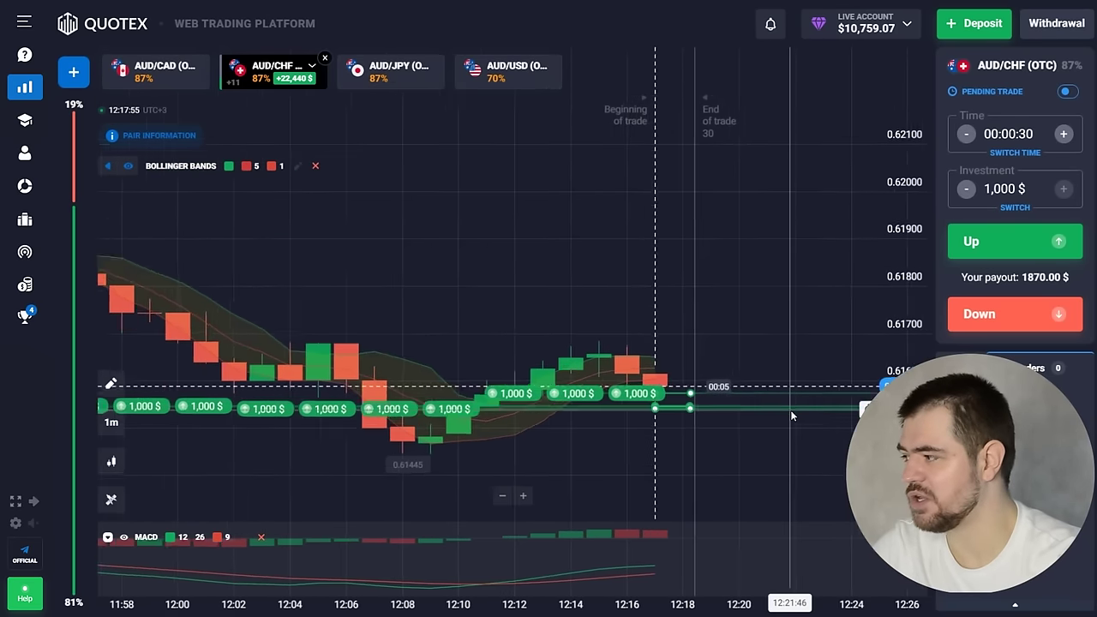
{"action": "scroll", "coordinate": [790, 415], "scroll_direction": "up", "scroll_amount": 2}
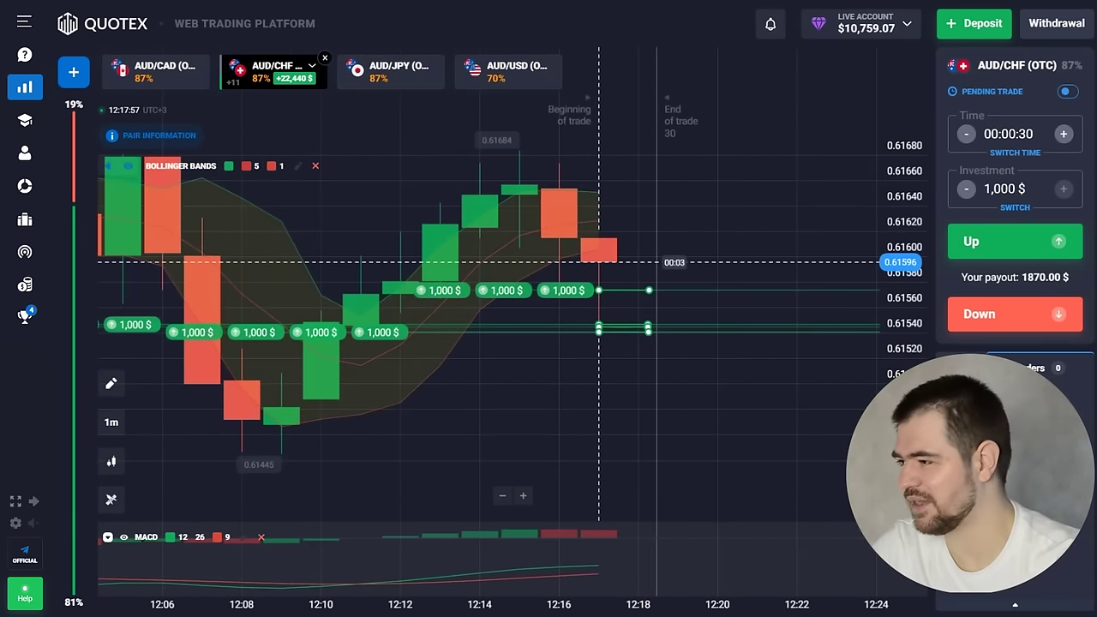